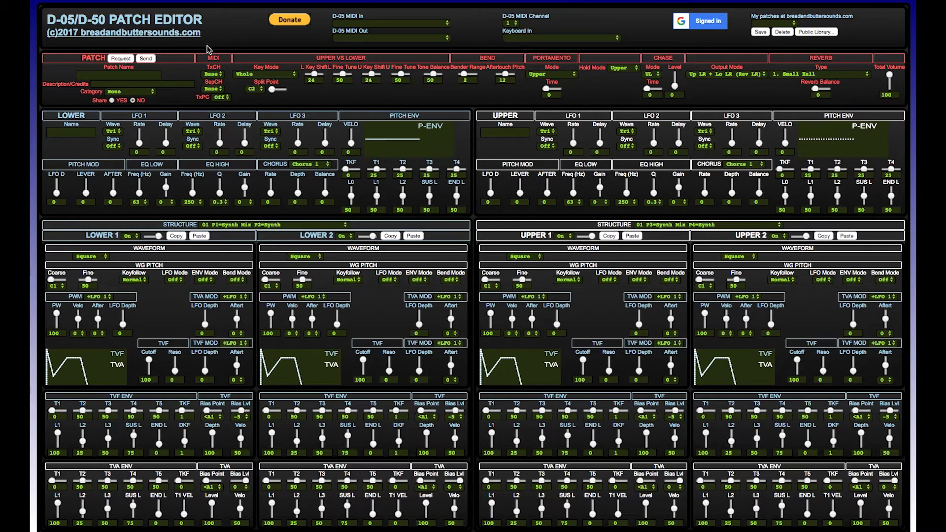
Step: Select the D-05 as both the MIDI In and MIDI Out device
click(400, 14)
click(402, 23)
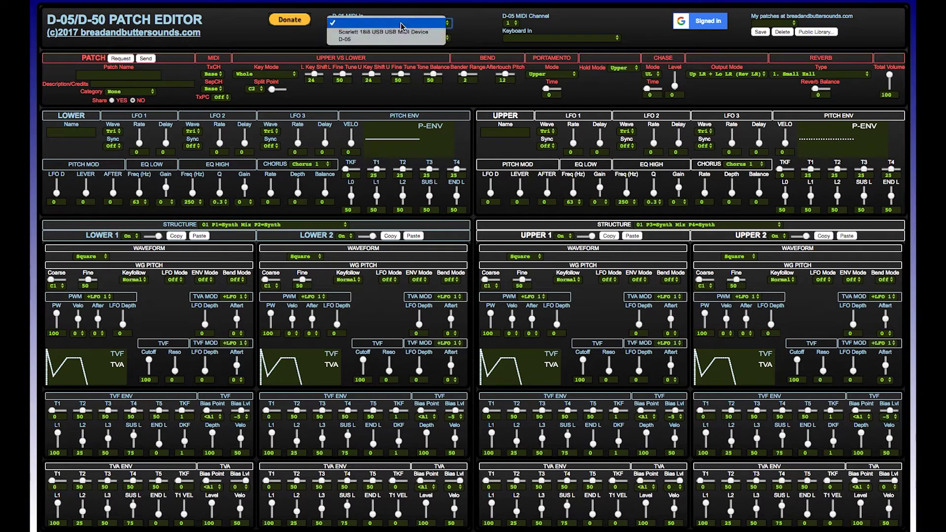
click(402, 40)
click(401, 39)
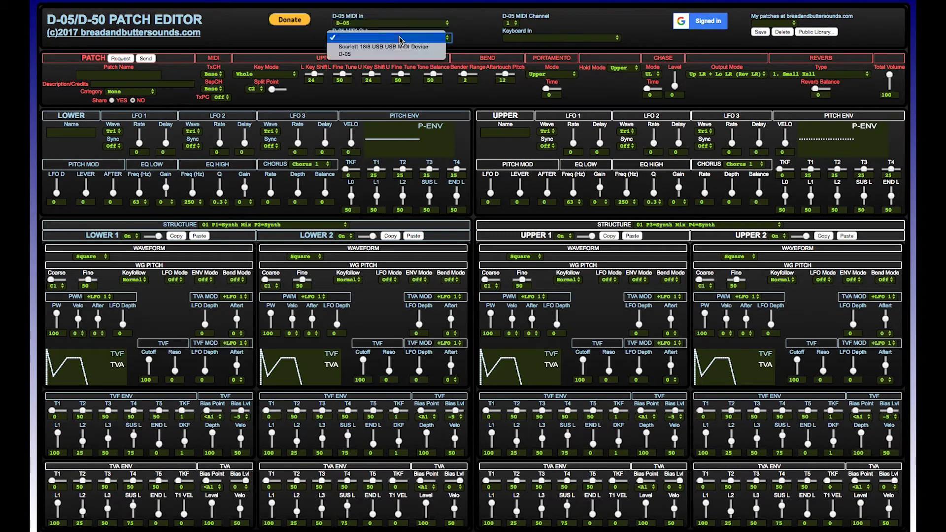
click(401, 54)
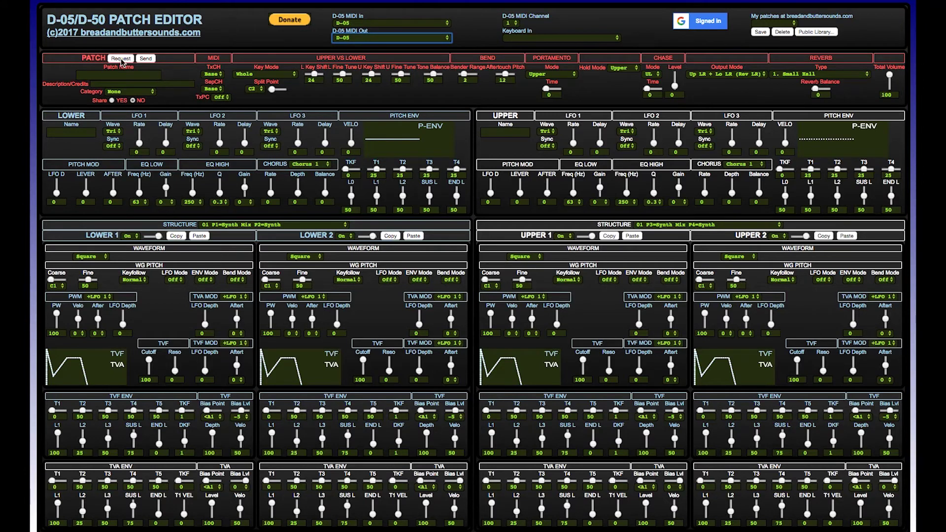
Step: Request the synth's current patch, then load Cronenberg from the Public Library
click(121, 58)
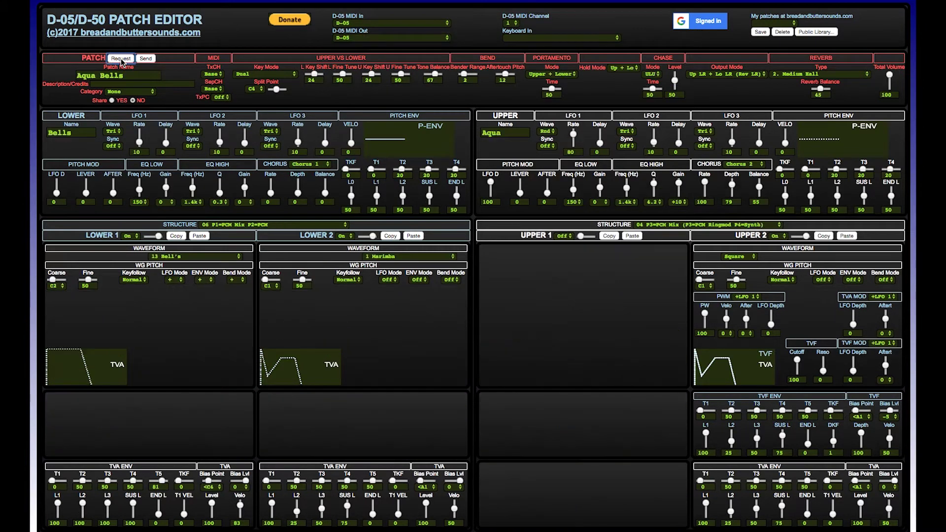
click(833, 33)
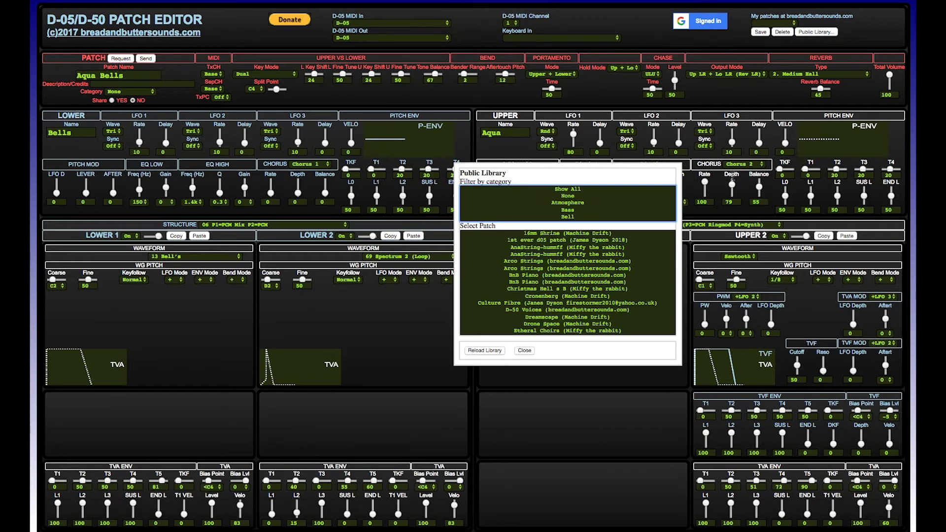
scroll(581, 258, up, 1)
scroll(583, 258, down, 3)
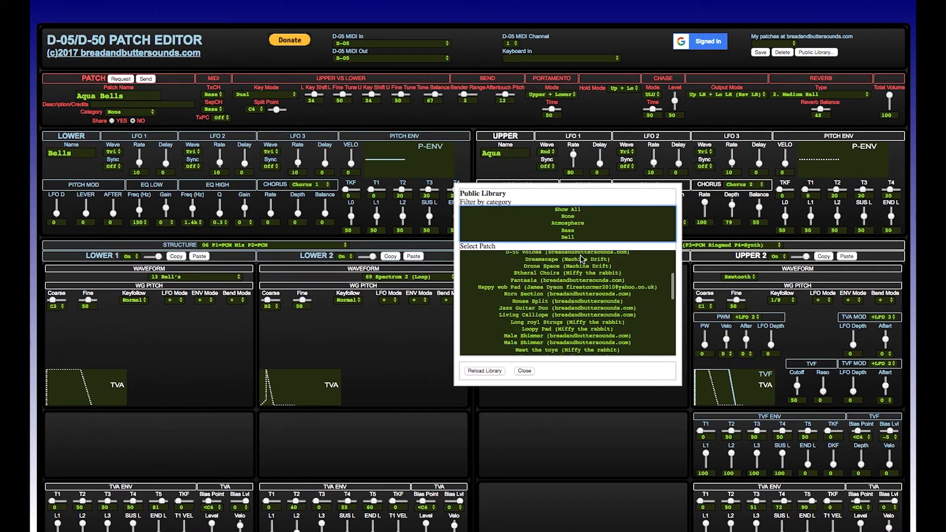
scroll(583, 259, down, 3)
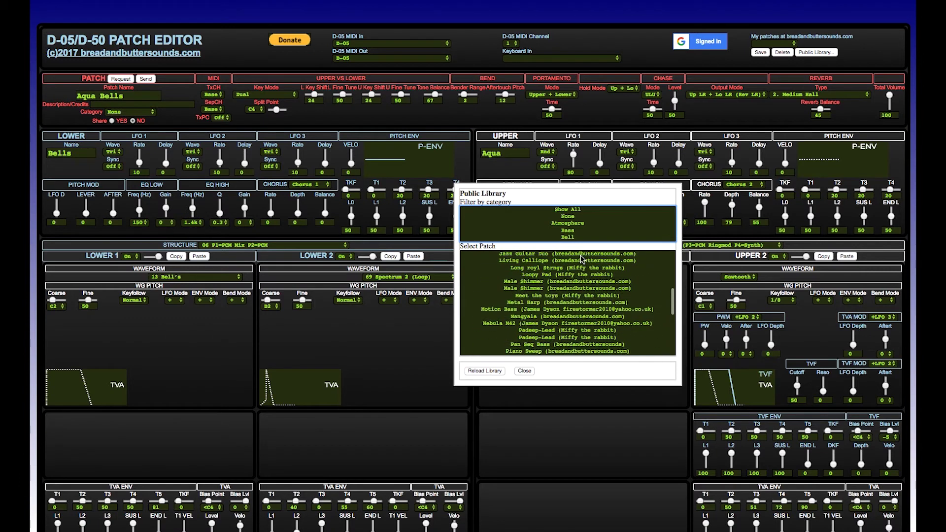
scroll(582, 258, up, 6)
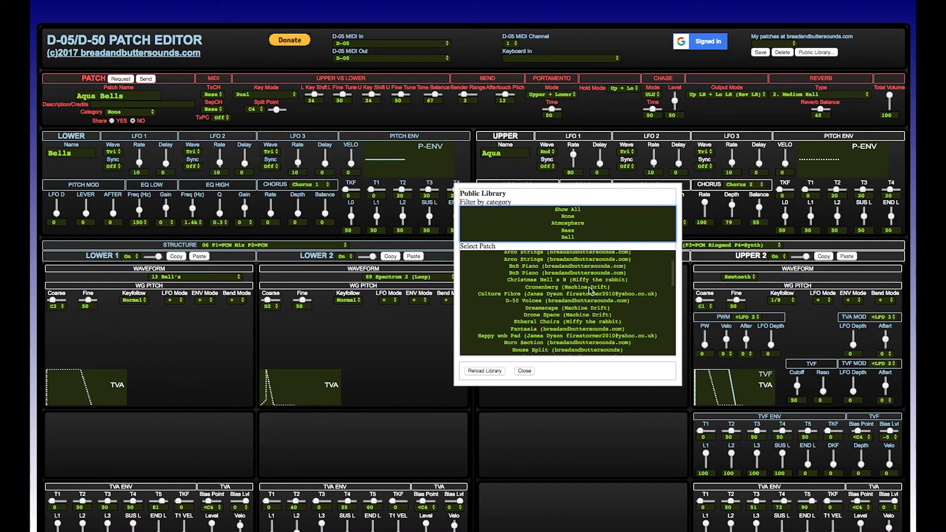
click(590, 288)
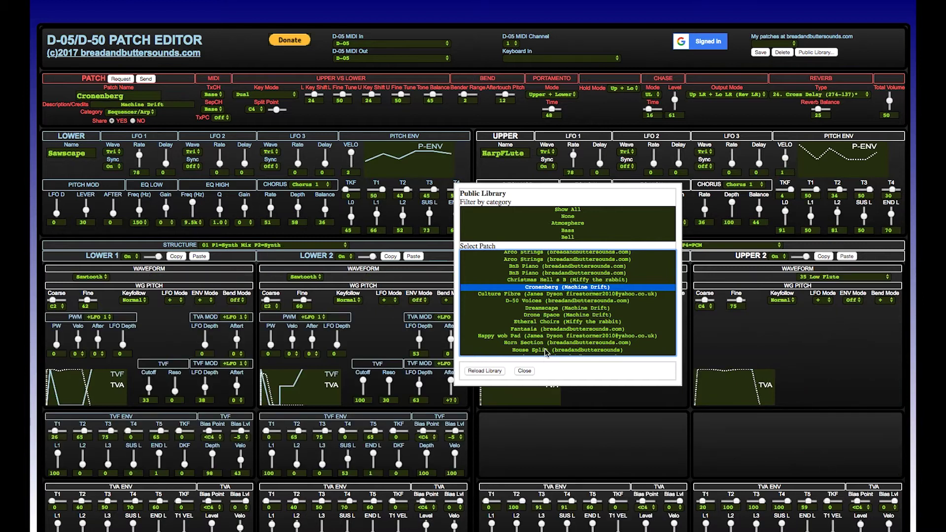
click(524, 371)
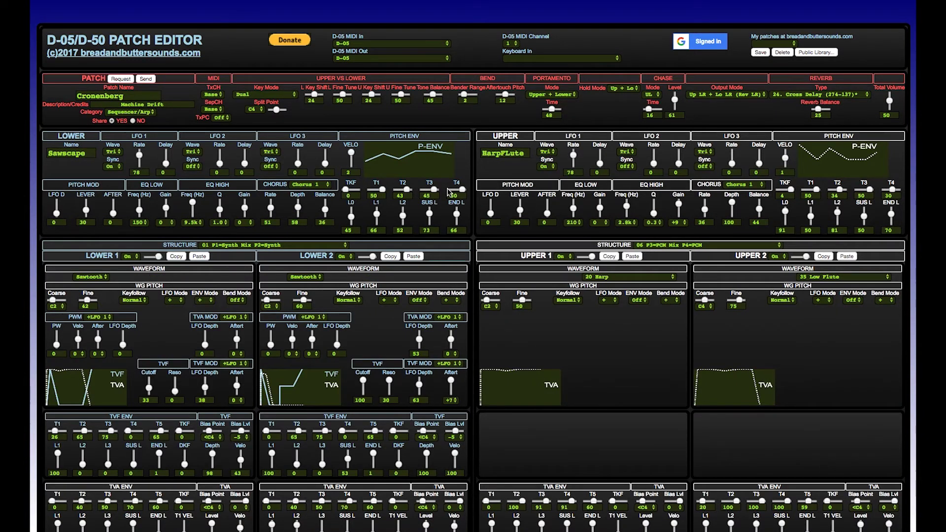
Step: Raise Total Volume to 100, keeping the upper and lower structures unchanged
scroll(438, 188, down, 1)
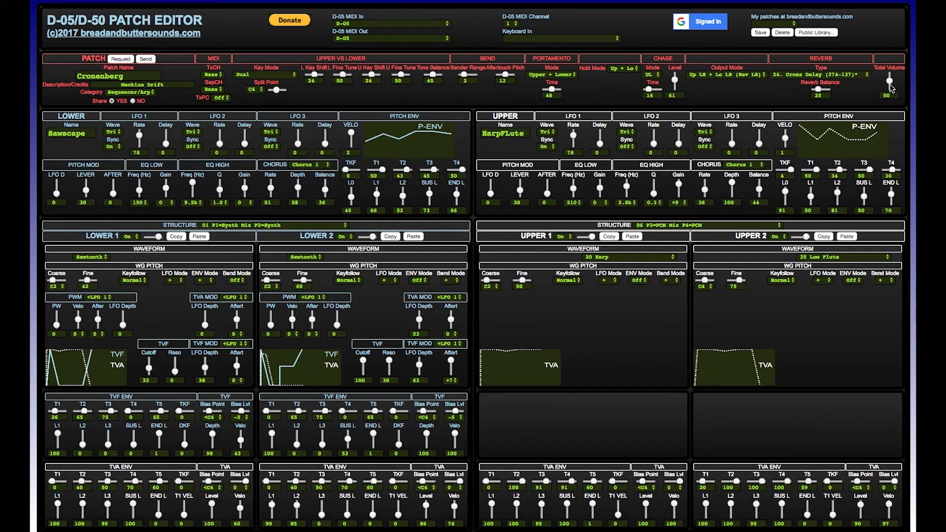
drag(891, 88, 890, 75)
click(717, 228)
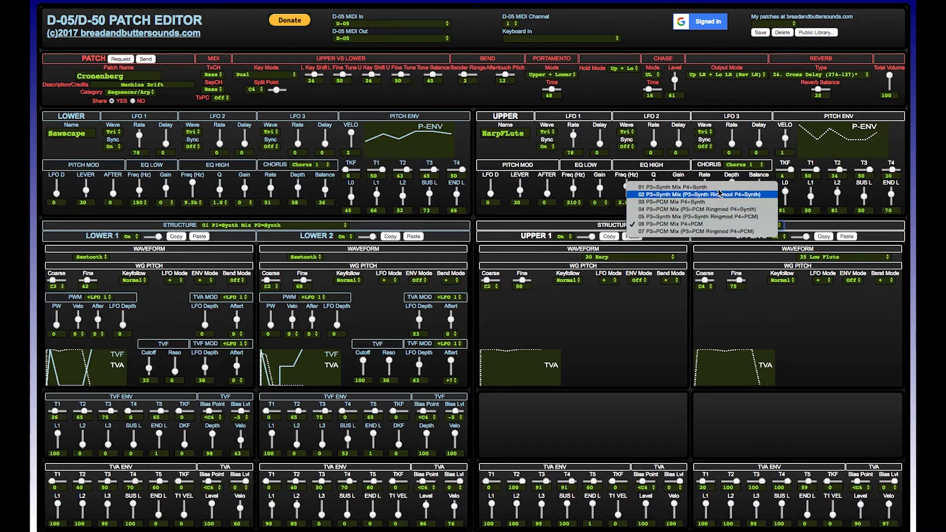
click(719, 224)
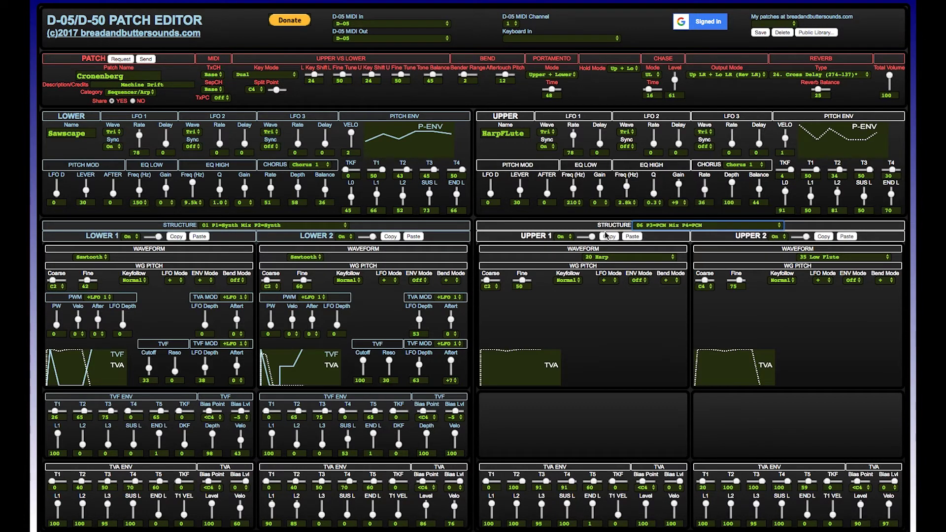
click(314, 225)
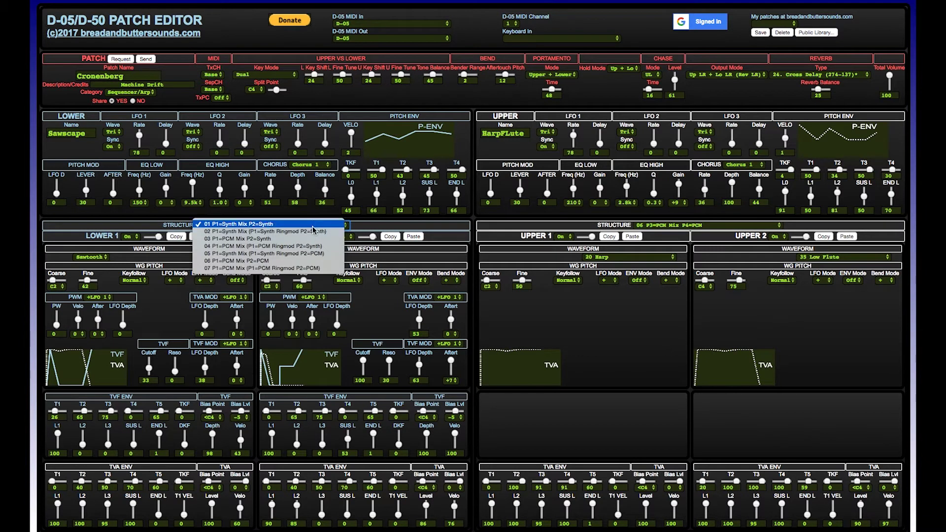
click(298, 225)
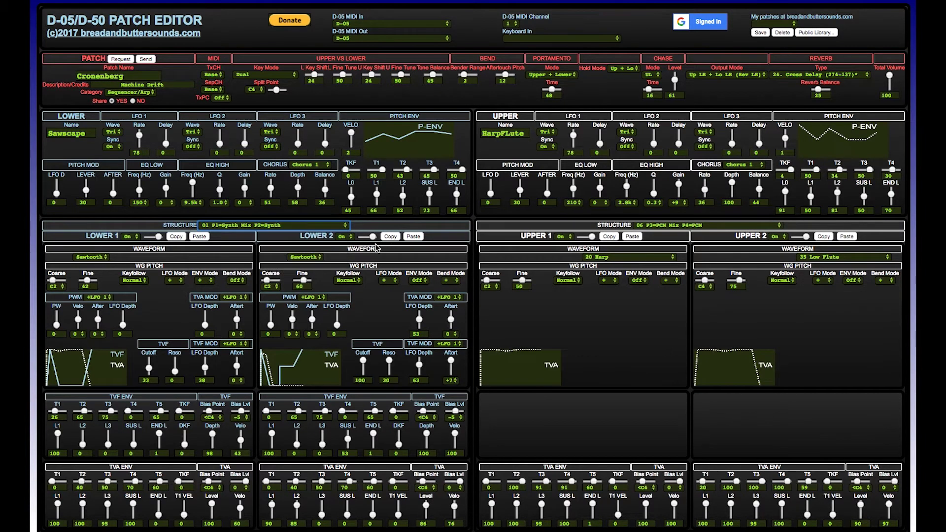
Step: Switch the Lower 2, Lower 1 and Upper 1 partials off
click(347, 238)
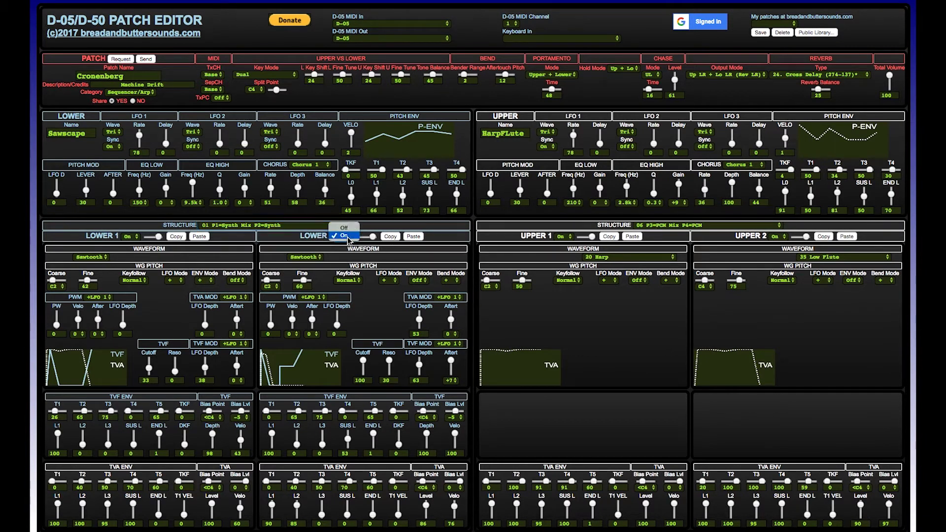
click(349, 230)
click(130, 237)
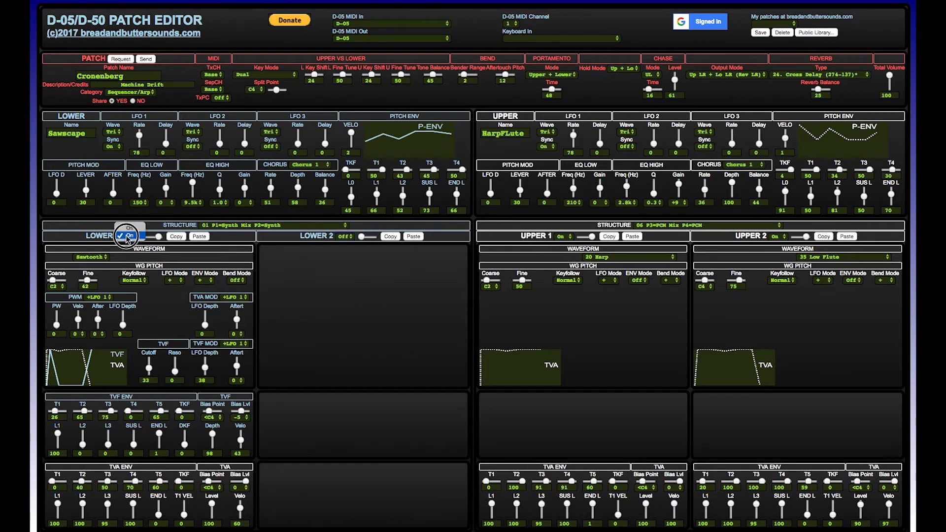
click(130, 230)
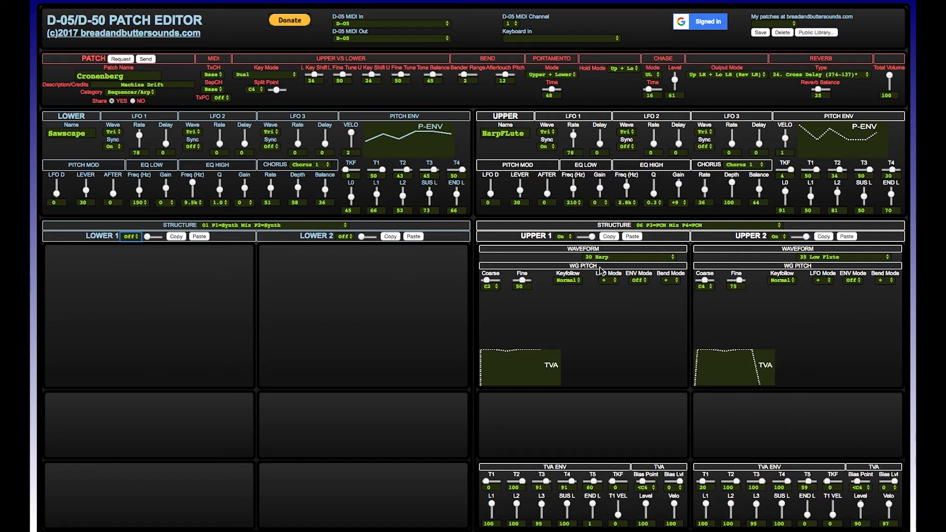
click(563, 236)
click(565, 229)
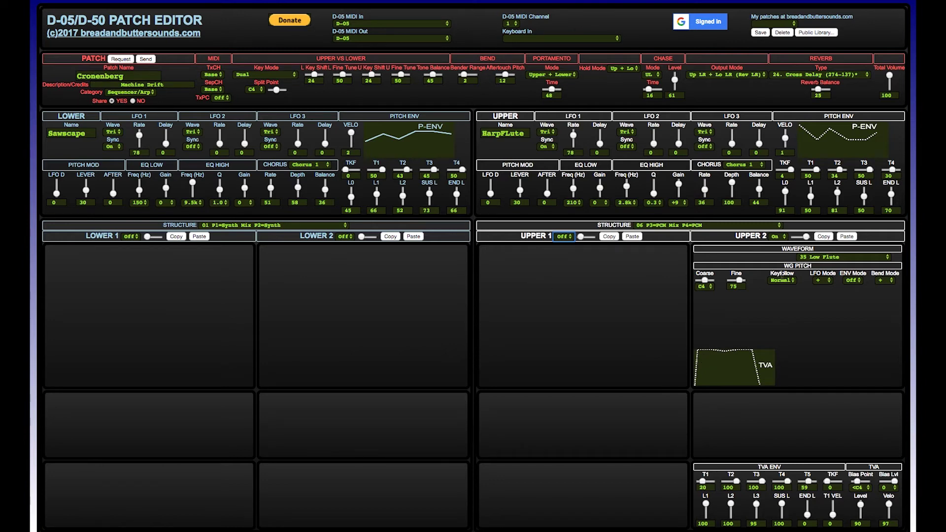
Step: Try 52 Electric Piano, 68 Spectrum 1 and 77 Loop01 as the Upper 2 waveform
click(858, 262)
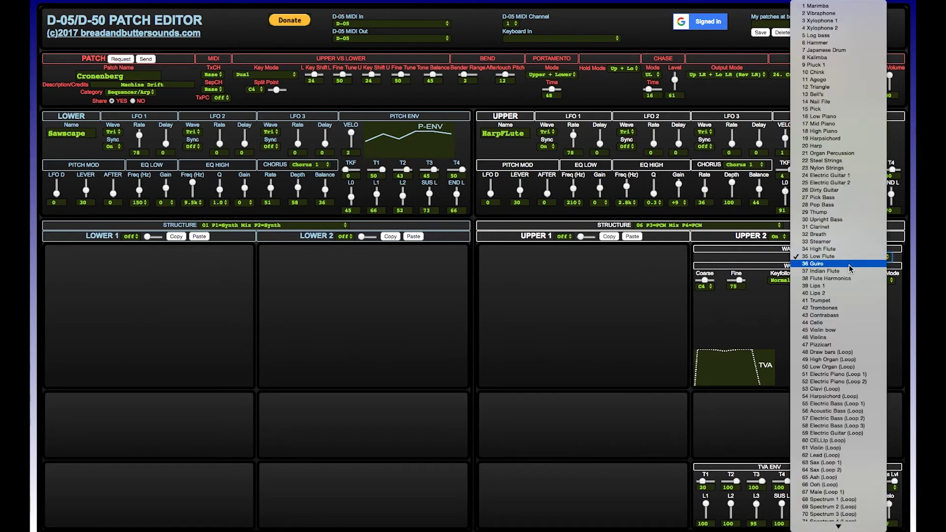
click(830, 382)
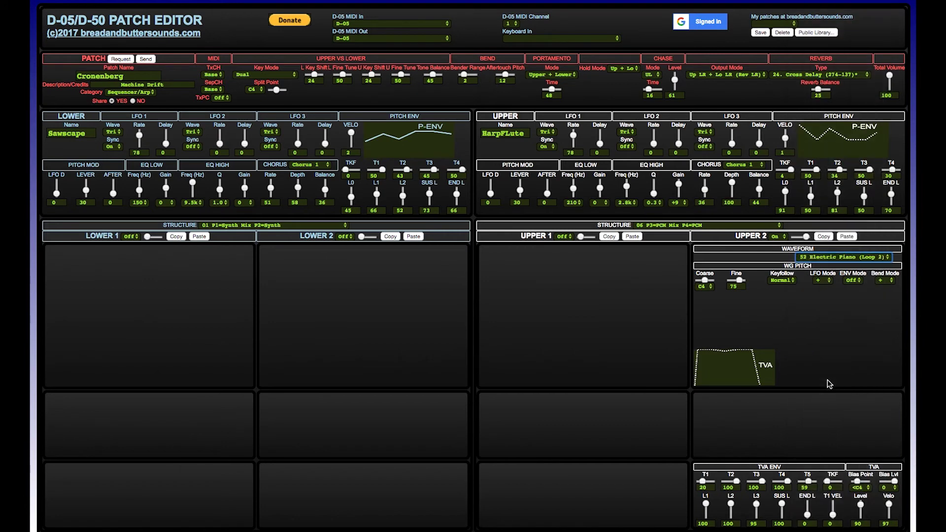
click(836, 258)
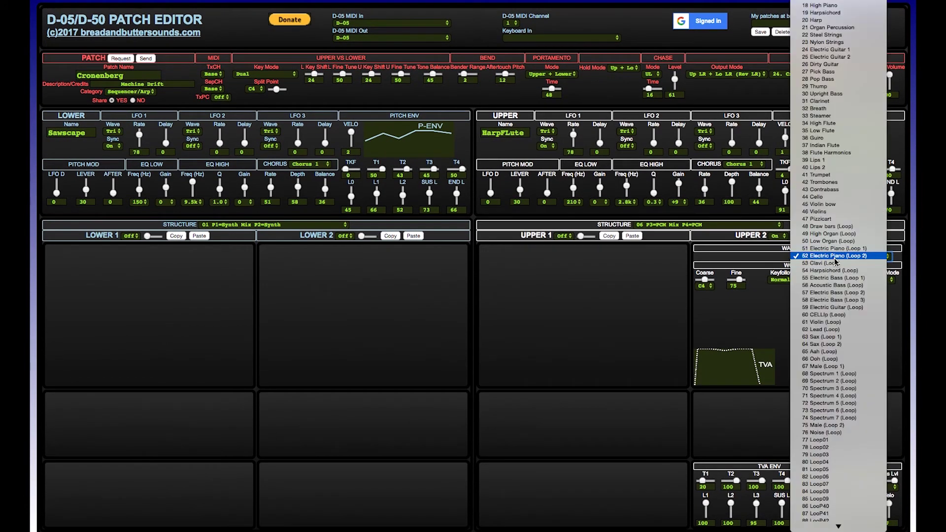
click(828, 375)
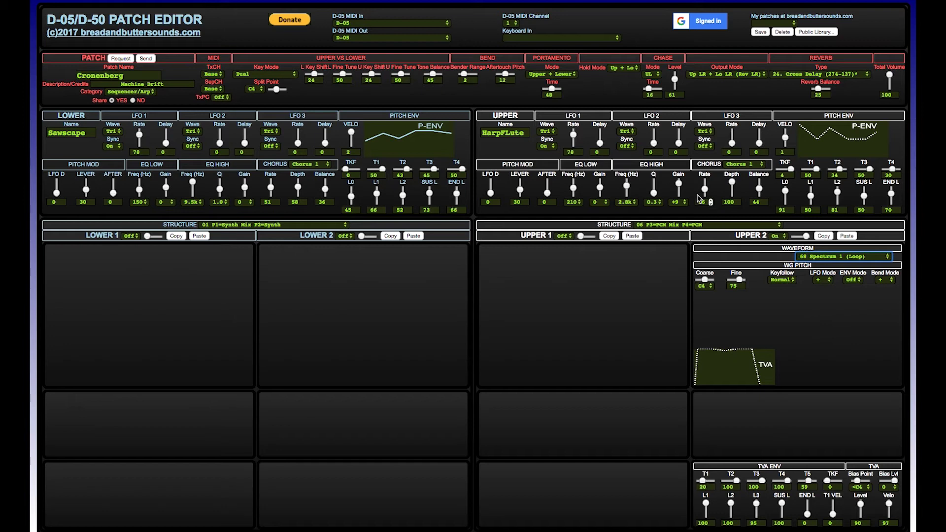
click(832, 256)
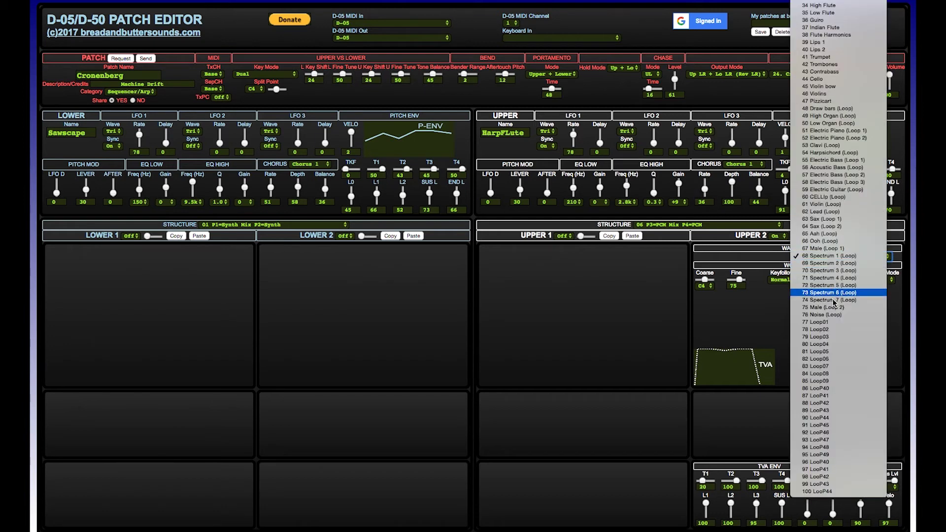
click(835, 323)
Step: Try 26 Dirty Guitar, settle on 34 High Flute, and set Upper 2 coarse pitch to C3
click(838, 256)
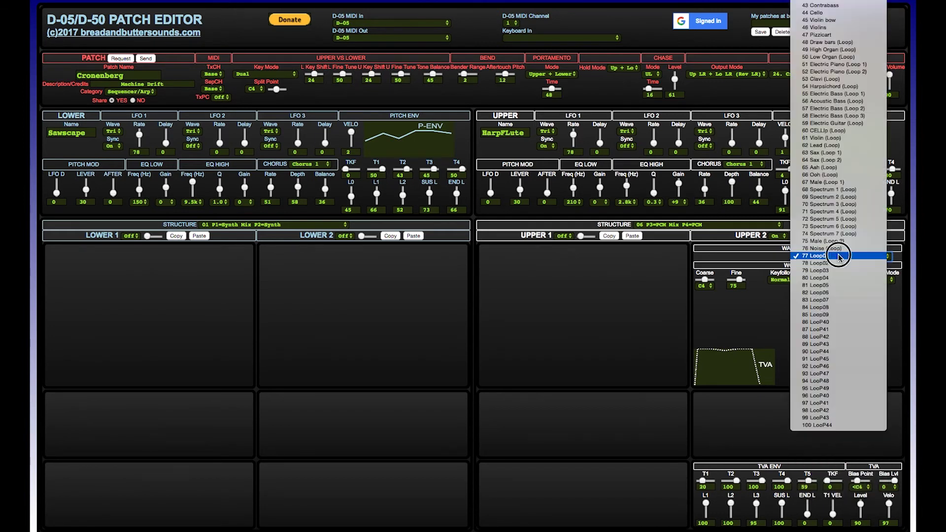
scroll(839, 257, up, 2)
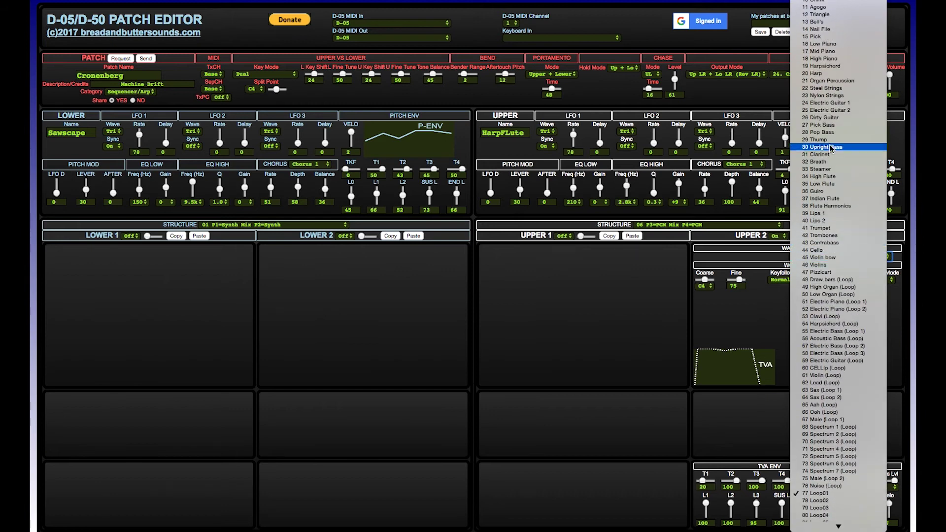
click(832, 118)
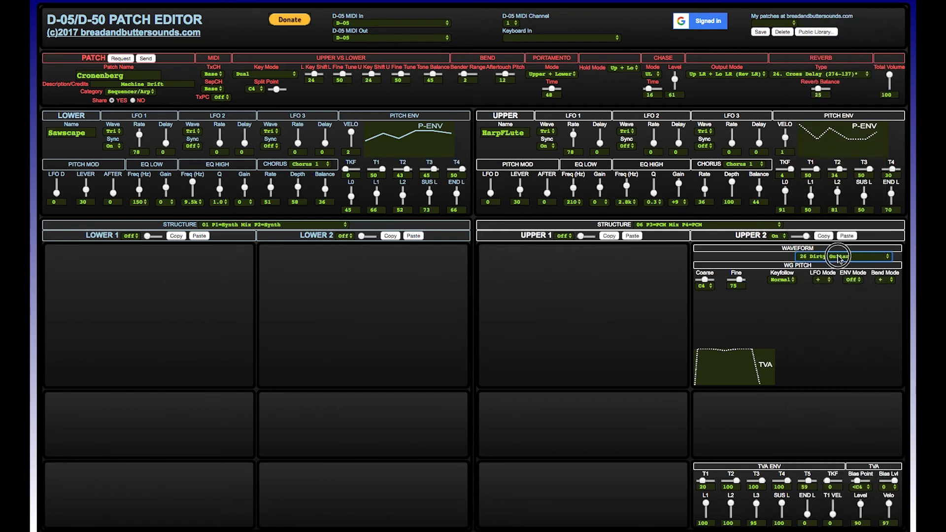
click(839, 257)
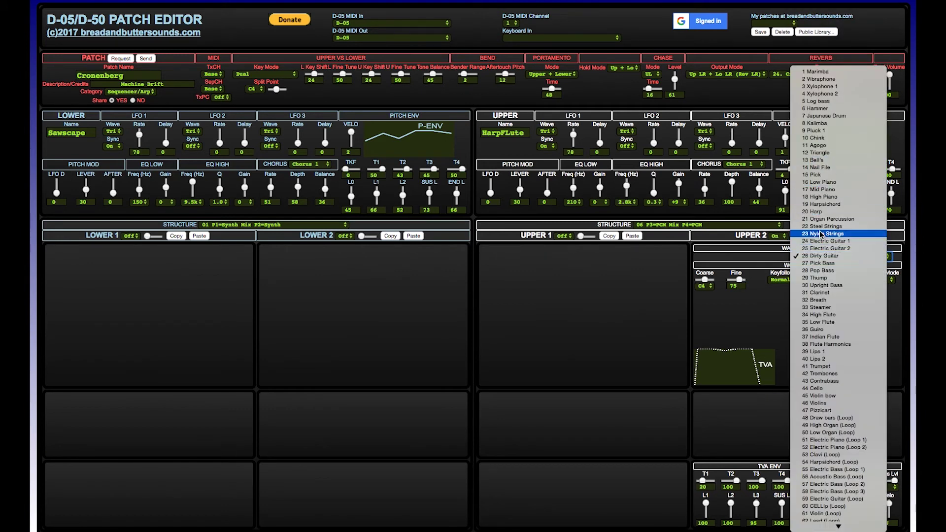
click(826, 317)
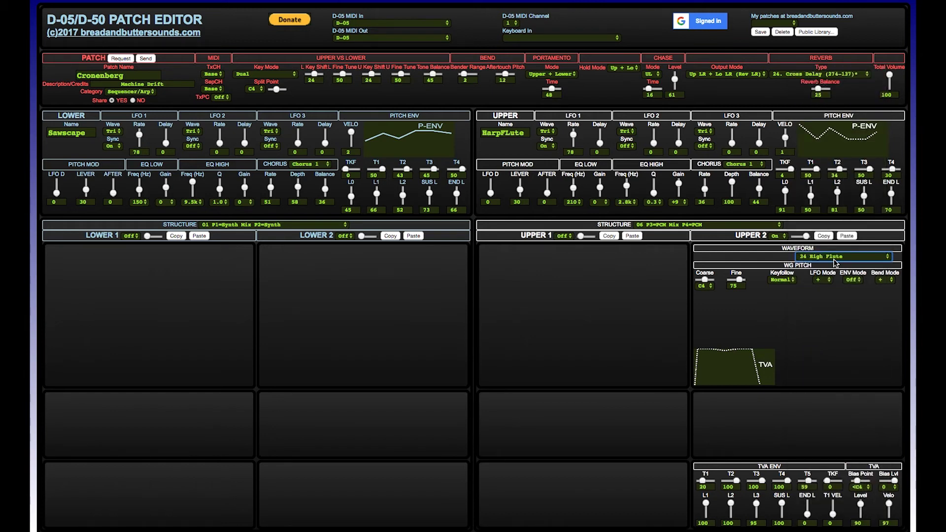
click(706, 286)
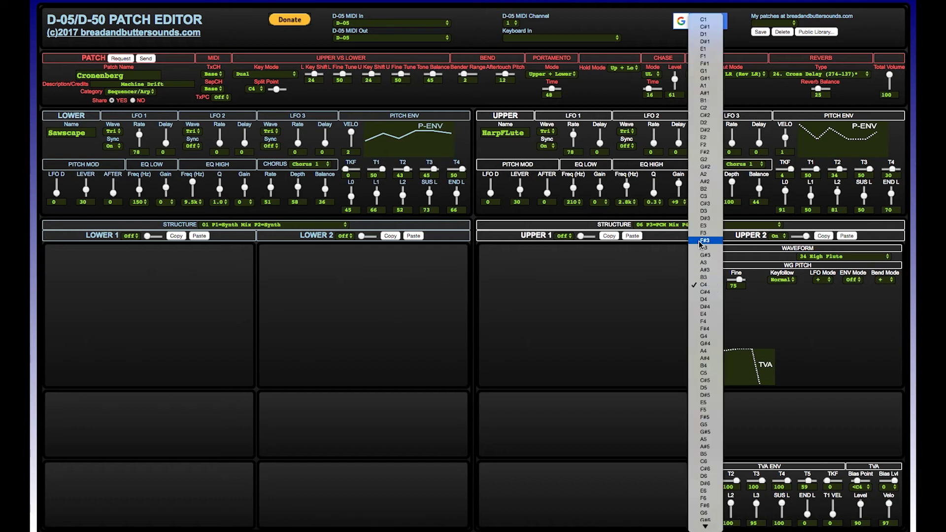
click(708, 197)
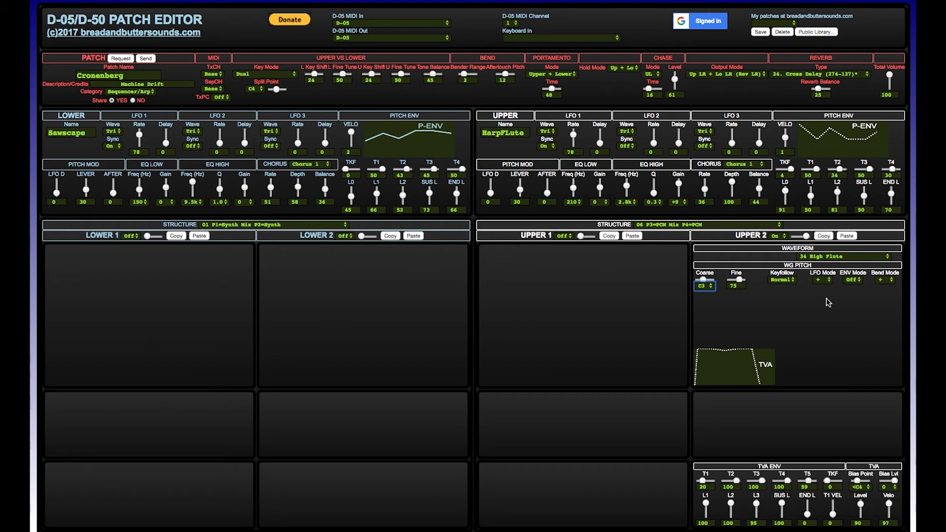
Step: Change the reverb to 25. Gate Reverb* with a balance of 69
click(830, 77)
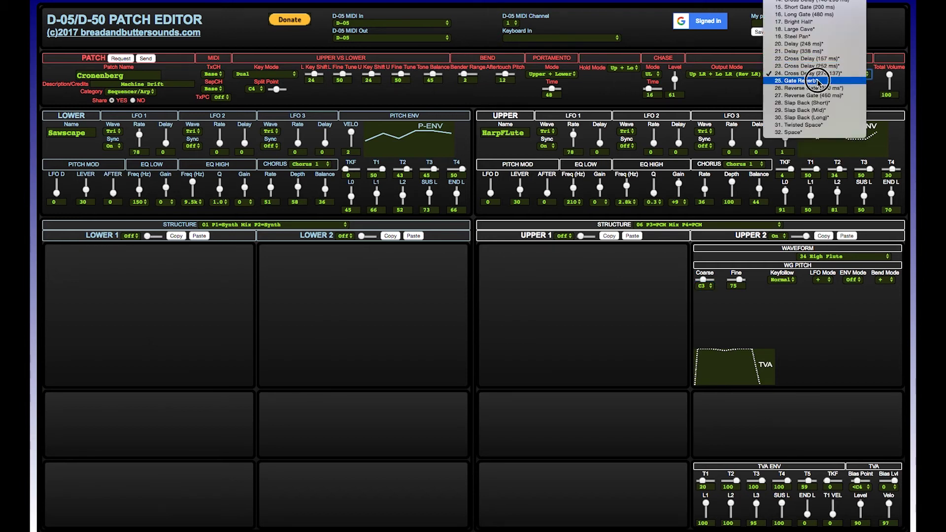
click(819, 79)
drag(819, 91, 823, 91)
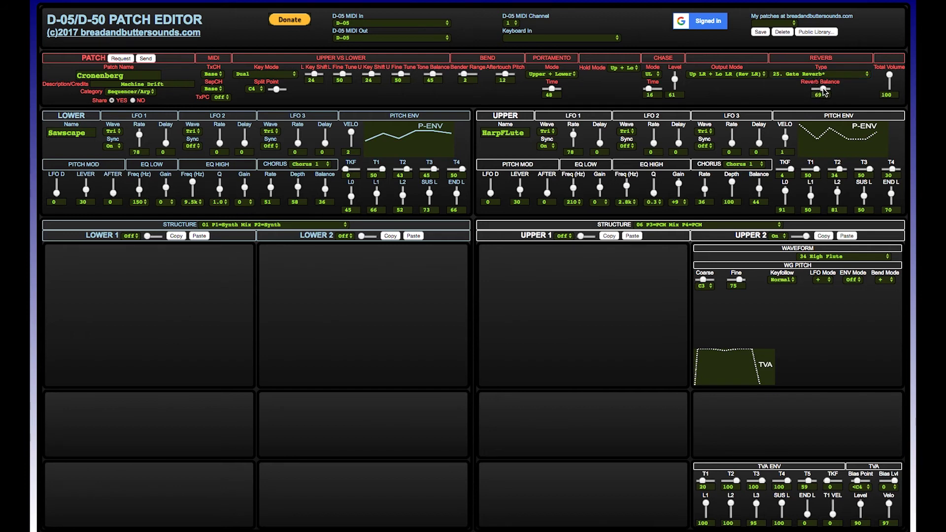
Step: Toggle Upper 1 on and back off, then turn the Lower 2 partial on
click(564, 236)
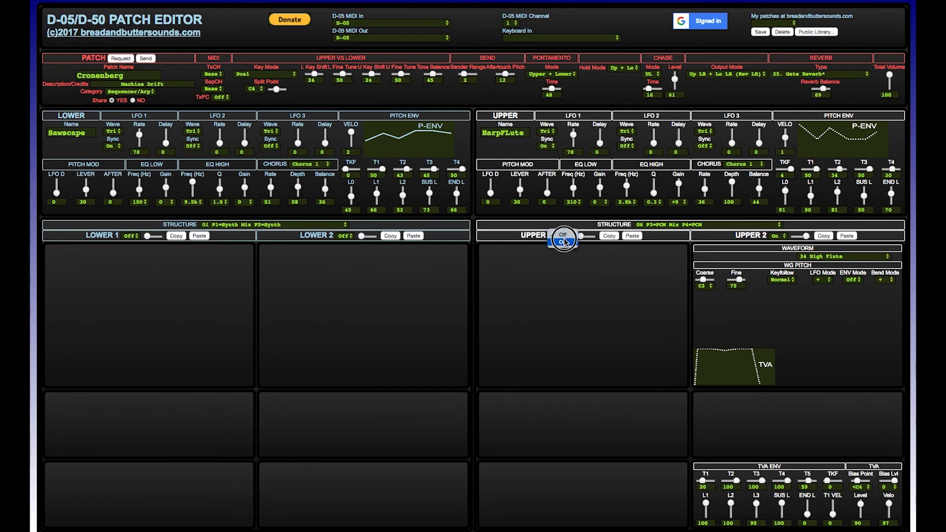
click(565, 244)
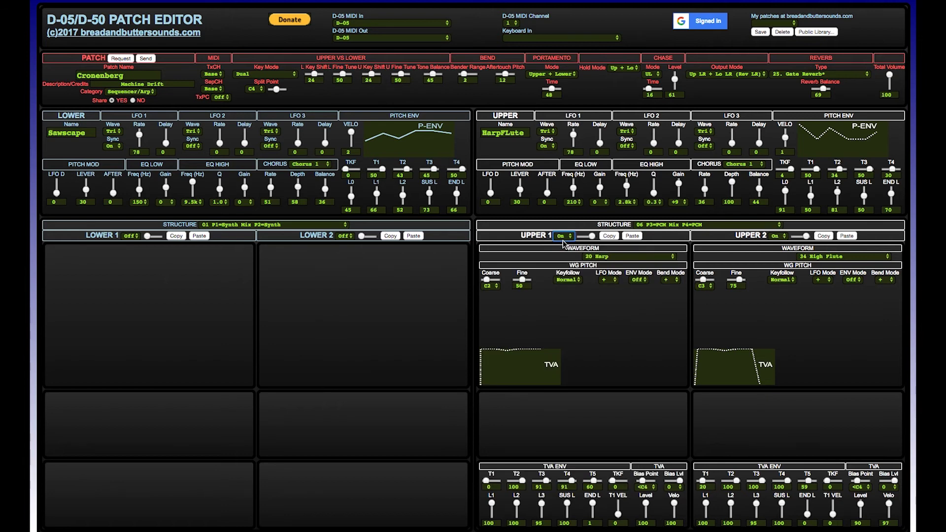
click(561, 237)
click(562, 230)
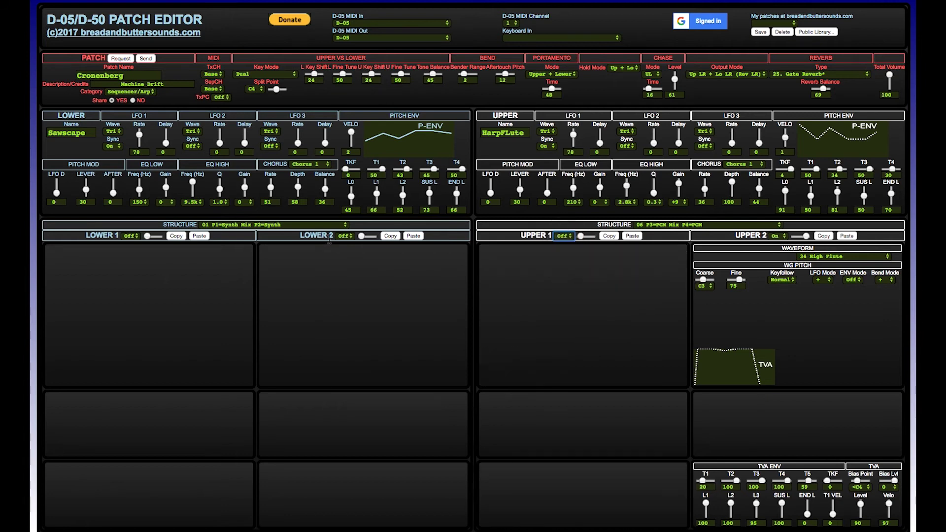
click(346, 236)
click(351, 241)
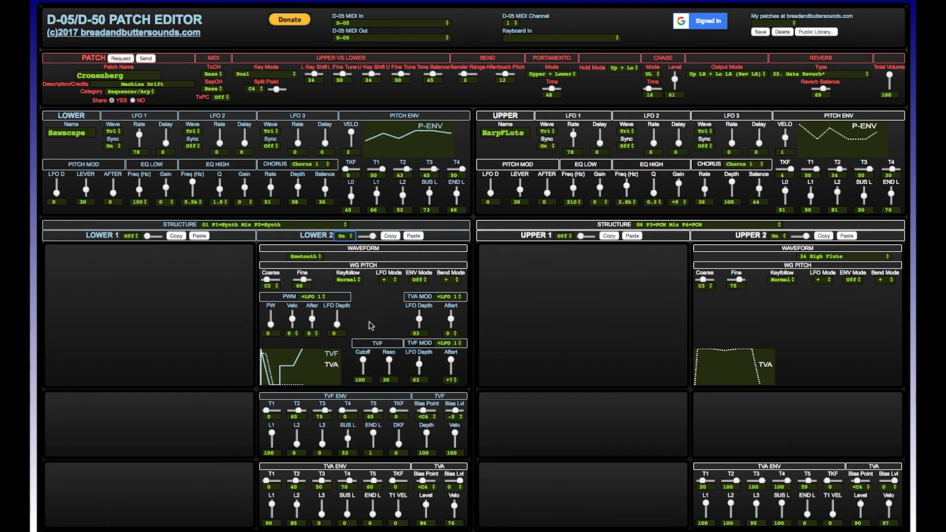
Step: Turn the Lower 1 partial on and set the lower chorus to Flanger 1
click(130, 237)
click(129, 244)
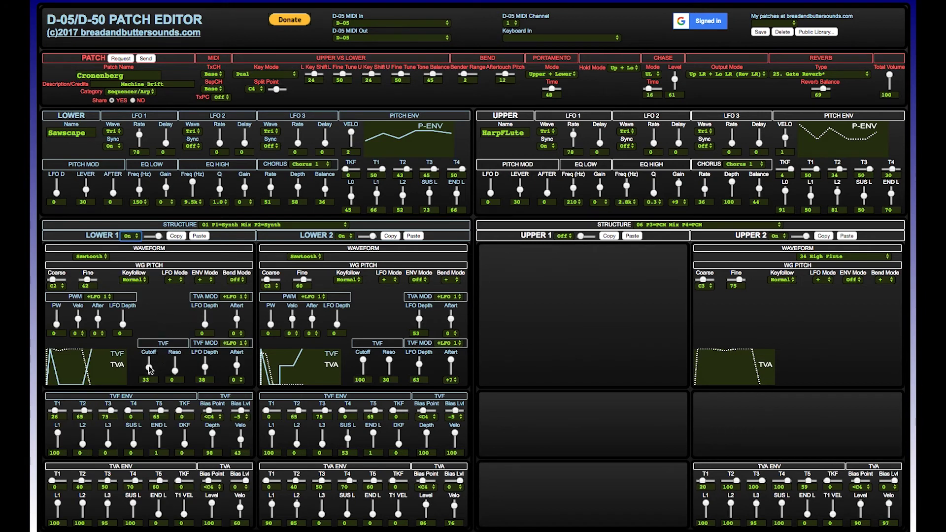
click(298, 191)
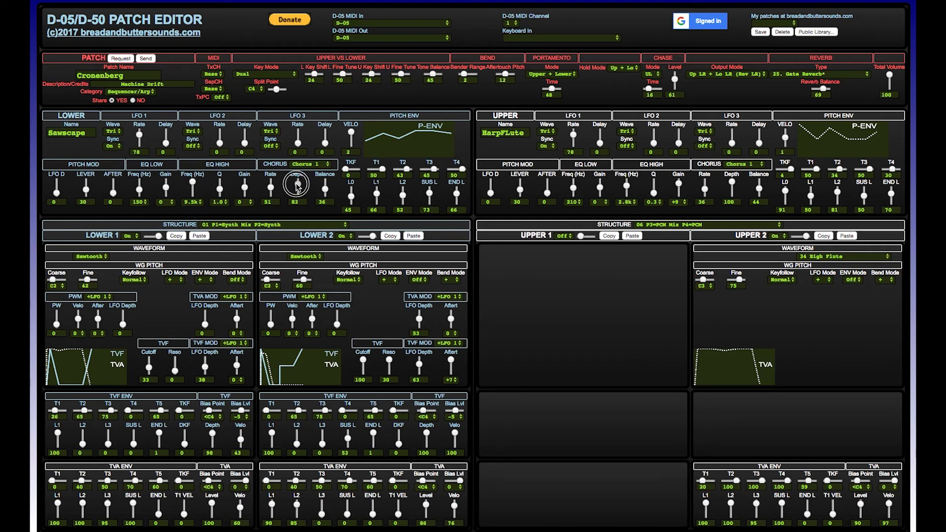
click(319, 165)
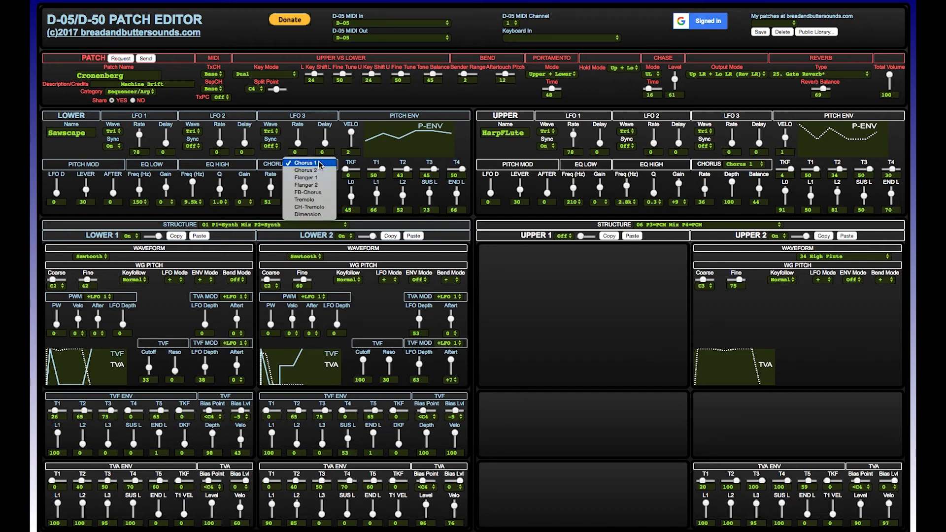
click(319, 171)
click(311, 169)
click(312, 173)
Step: Switch Lower 2 off and raise the Lower 1 filter cutoff to 58
click(348, 236)
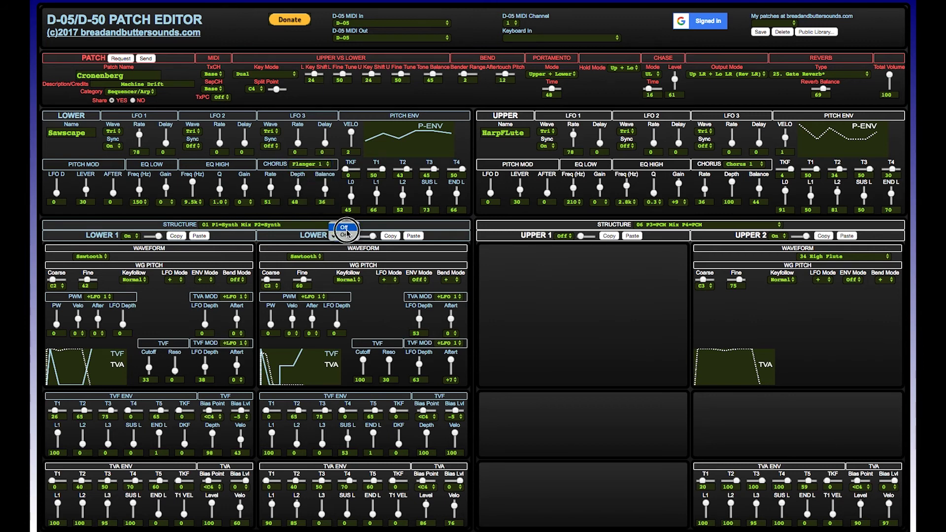
click(345, 243)
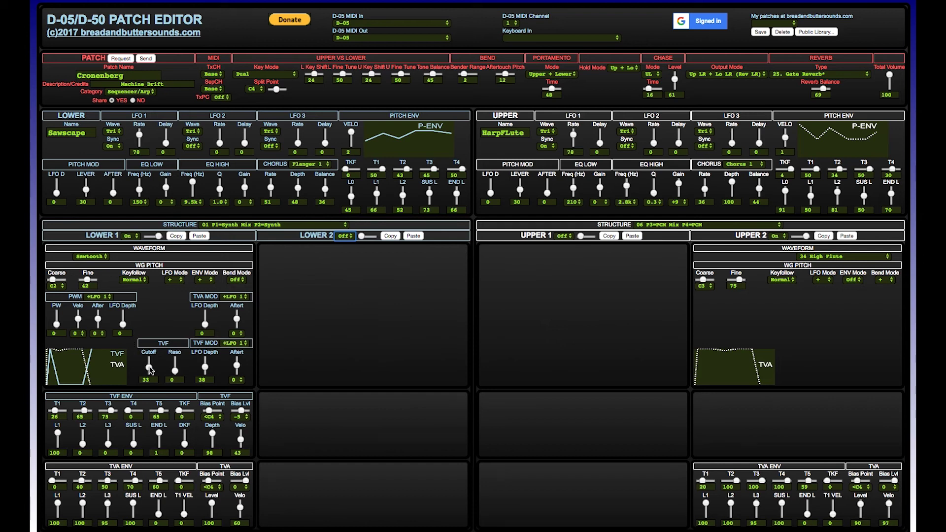
drag(145, 367, 149, 367)
Step: Set the Lower 1 filter envelope T1 to 41 and lengthen its amplitude envelope attack
mouse_move(58, 412)
mouse_down()
mouse_move(69, 413)
mouse_move(58, 413)
mouse_up()
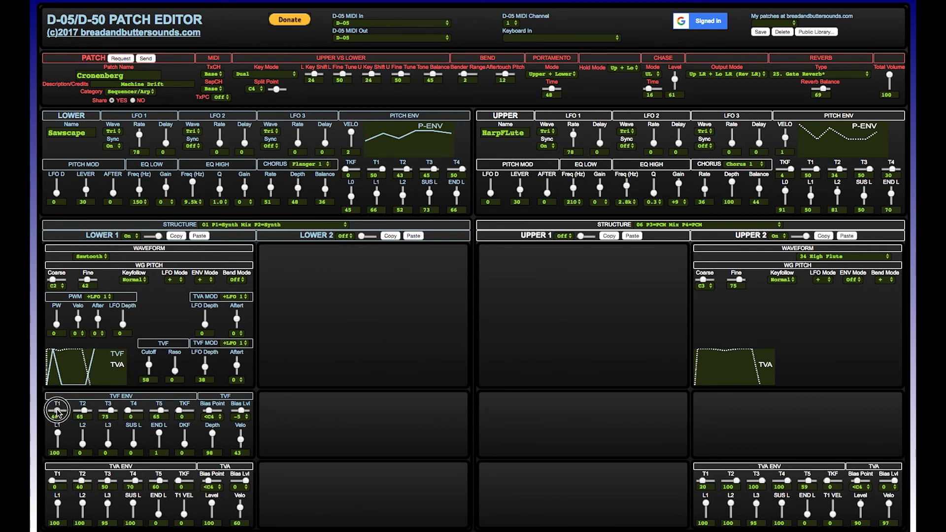
drag(57, 413, 58, 413)
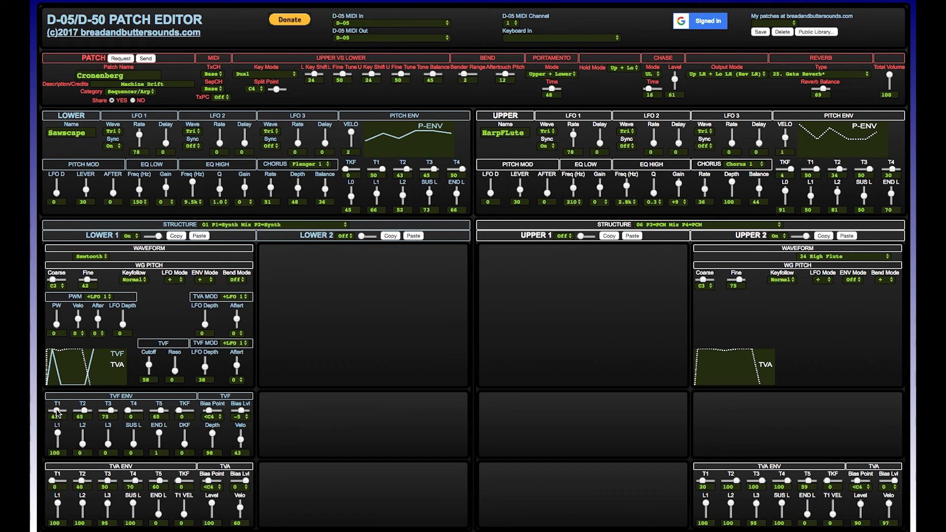
mouse_move(55, 479)
mouse_down()
mouse_move(62, 481)
mouse_move(41, 478)
mouse_up()
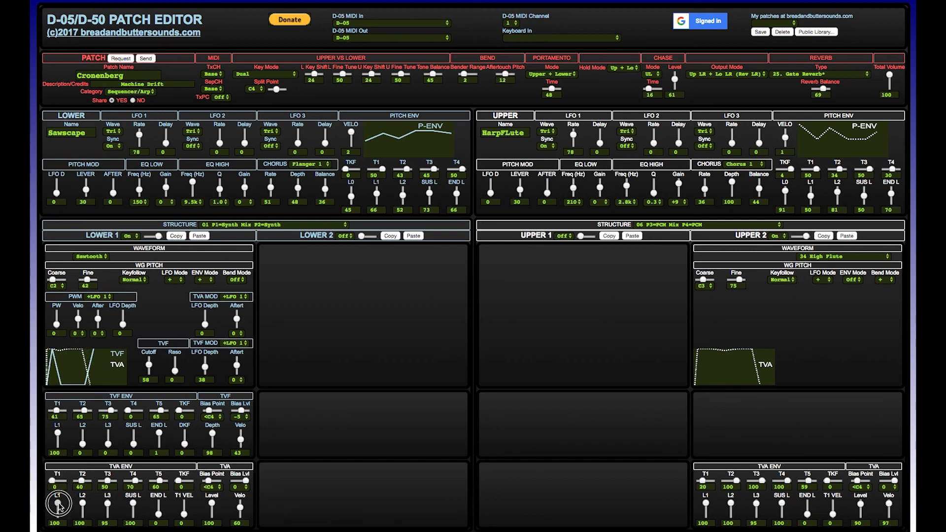